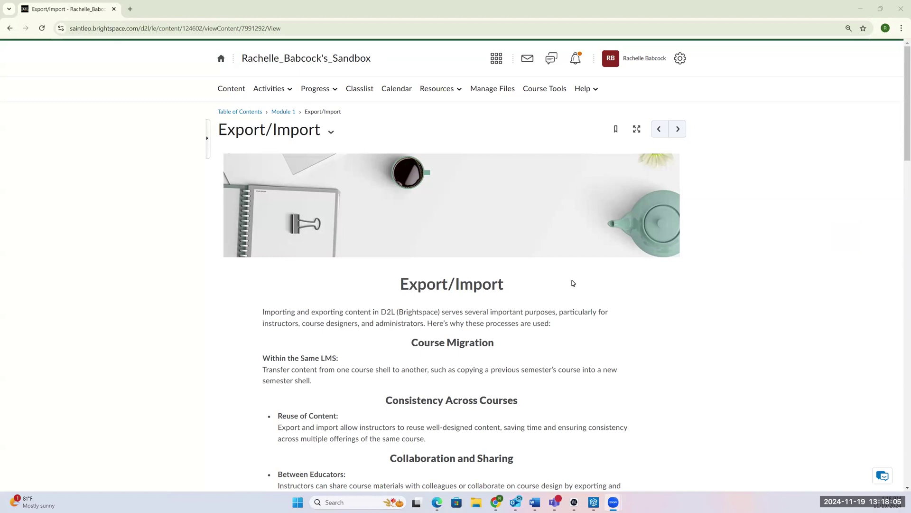
Step: Switch from My Home to PSY-337 Online Development and open Course Tools > Import / Export / Copy Components
{"action": "scroll", "coordinate": [573, 283], "scroll_direction": "down", "scroll_amount": 1}
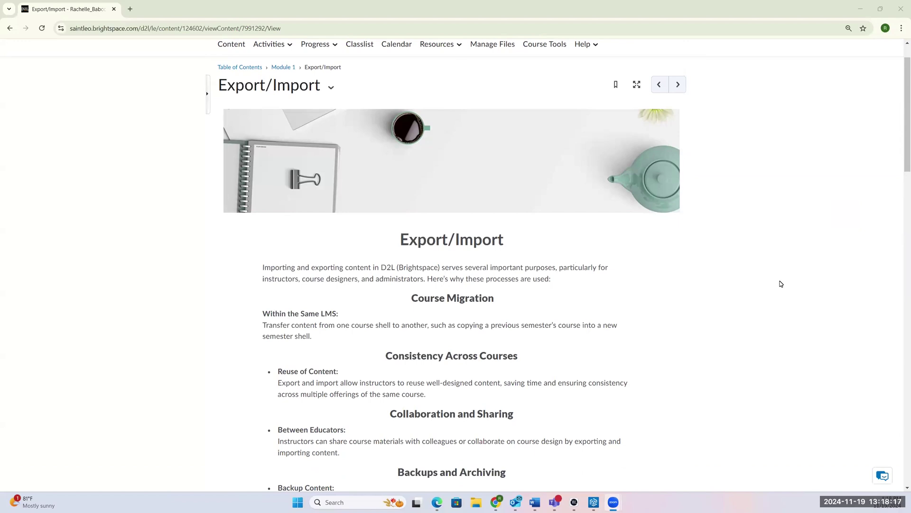
{"action": "scroll", "coordinate": [780, 284], "scroll_direction": "down", "scroll_amount": 1}
{"action": "scroll", "coordinate": [781, 284], "scroll_direction": "down", "scroll_amount": 1}
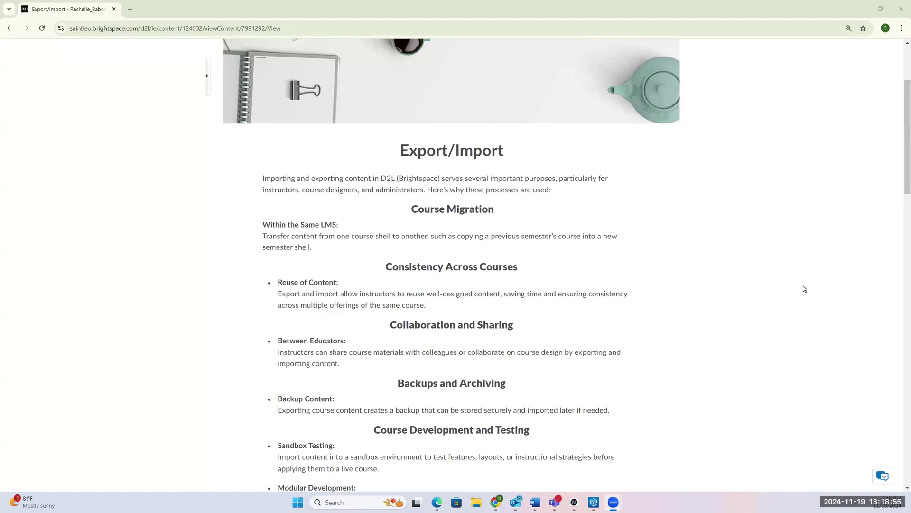
{"action": "scroll", "coordinate": [805, 289], "scroll_direction": "down", "scroll_amount": 3}
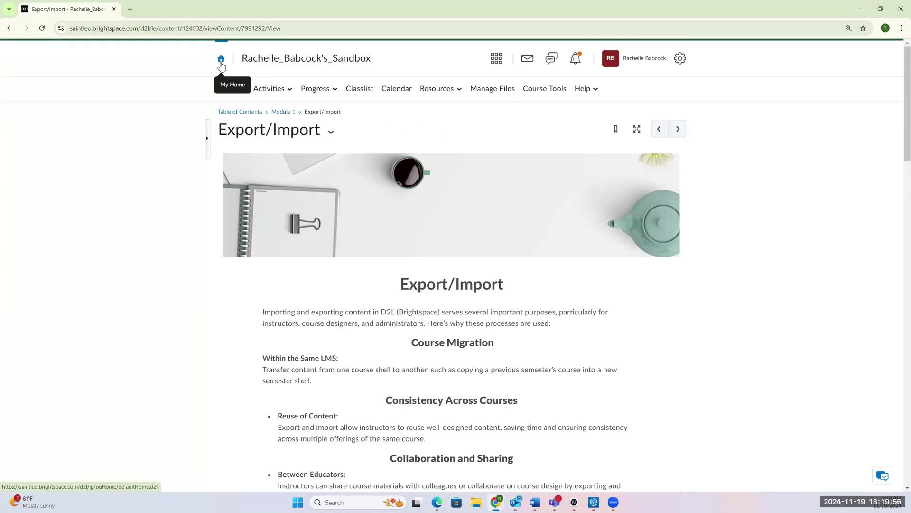
{"action": "left_click", "coordinate": [221, 59]}
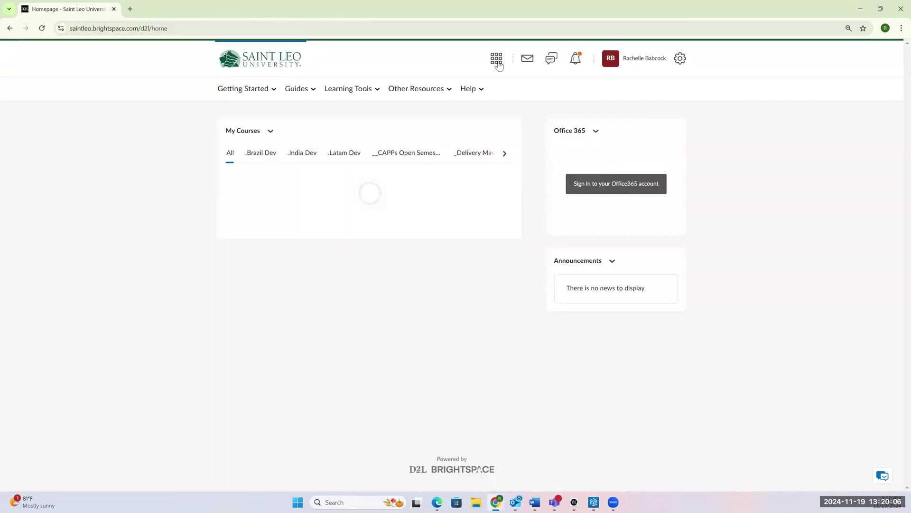
{"action": "left_click", "coordinate": [498, 65]}
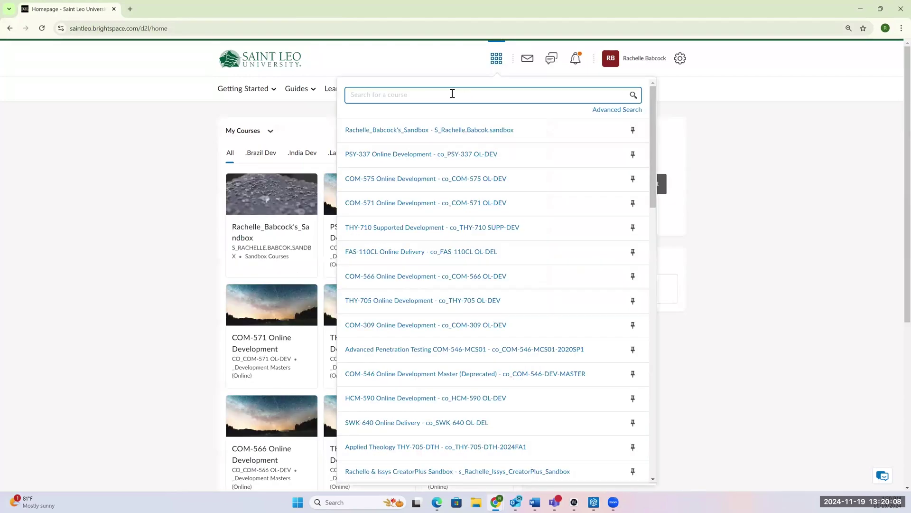
{"action": "left_click", "coordinate": [387, 156]}
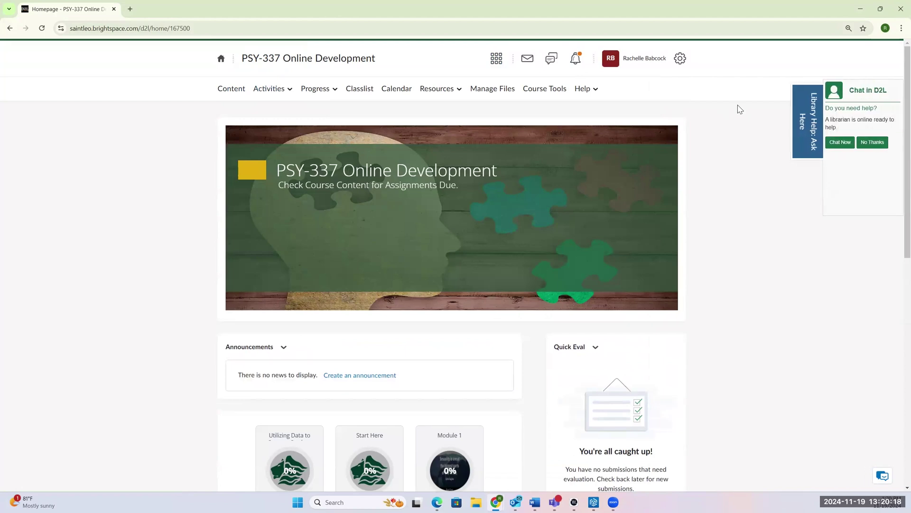
{"action": "left_click", "coordinate": [539, 93]}
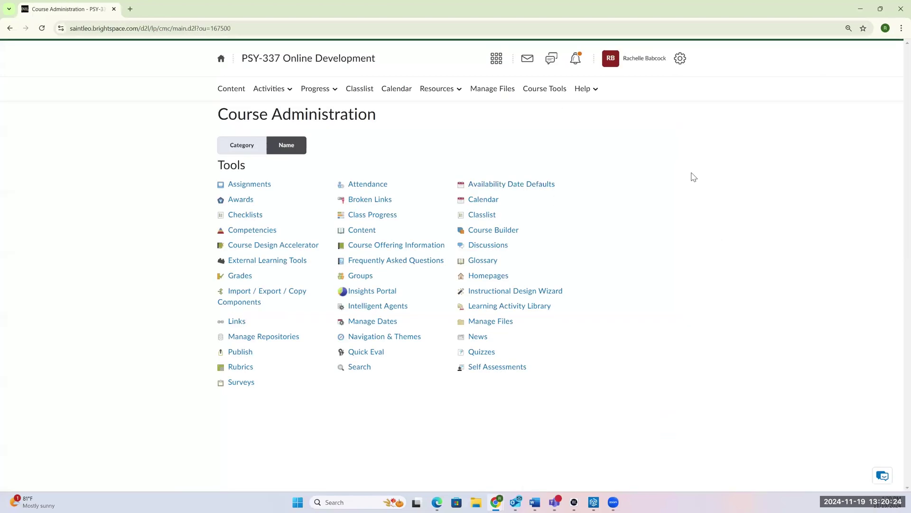
{"action": "left_click", "coordinate": [241, 298]}
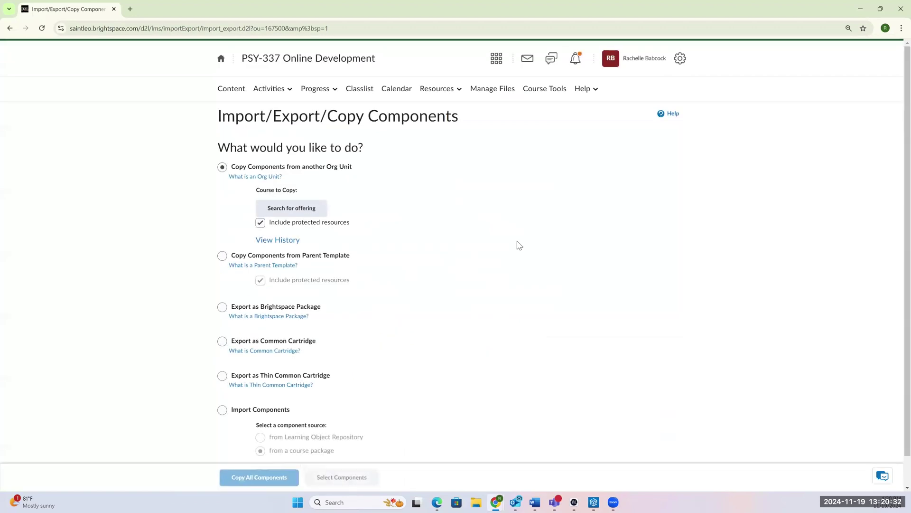
Step: Choose Export as Brightspace Package and start the export setup
{"action": "scroll", "coordinate": [565, 230], "scroll_direction": "down", "scroll_amount": 1}
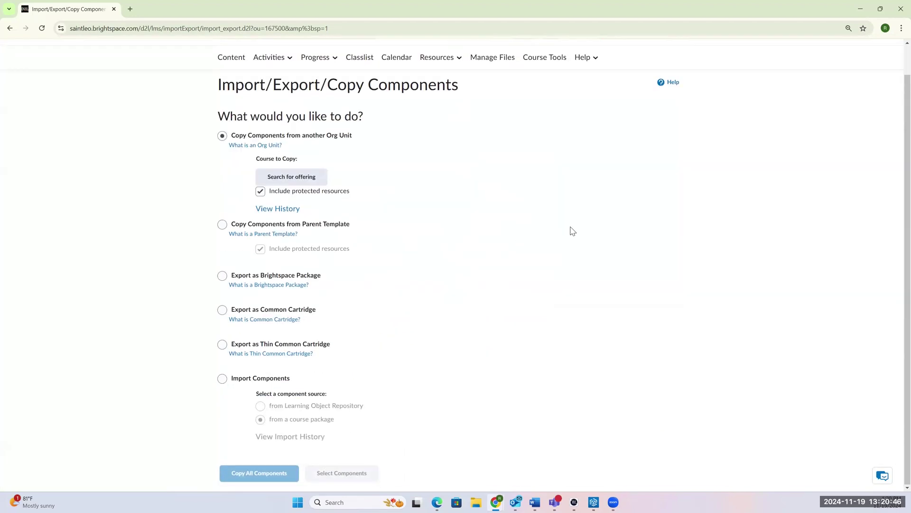
{"action": "left_click", "coordinate": [222, 276]}
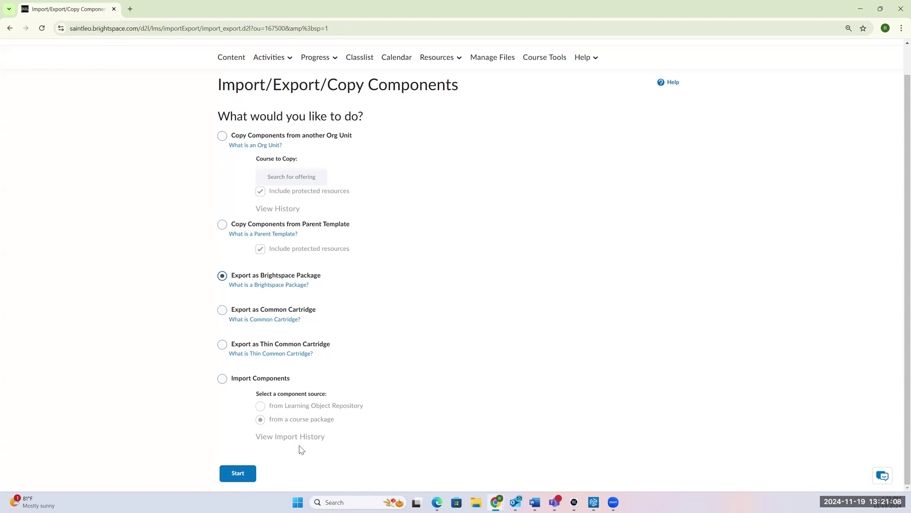
{"action": "left_click", "coordinate": [248, 472]}
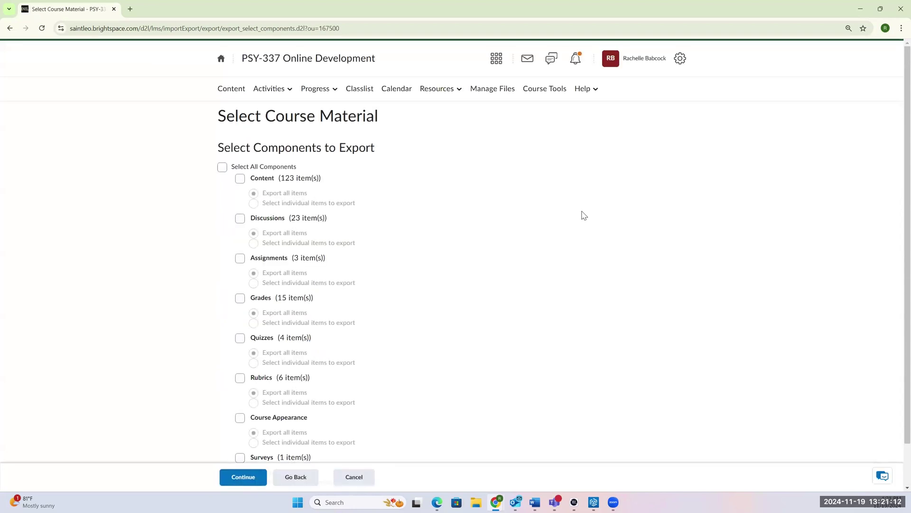
Step: Clear all components, tick only Rubrics with Select individual items, and continue
{"action": "scroll", "coordinate": [584, 215], "scroll_direction": "down", "scroll_amount": 1}
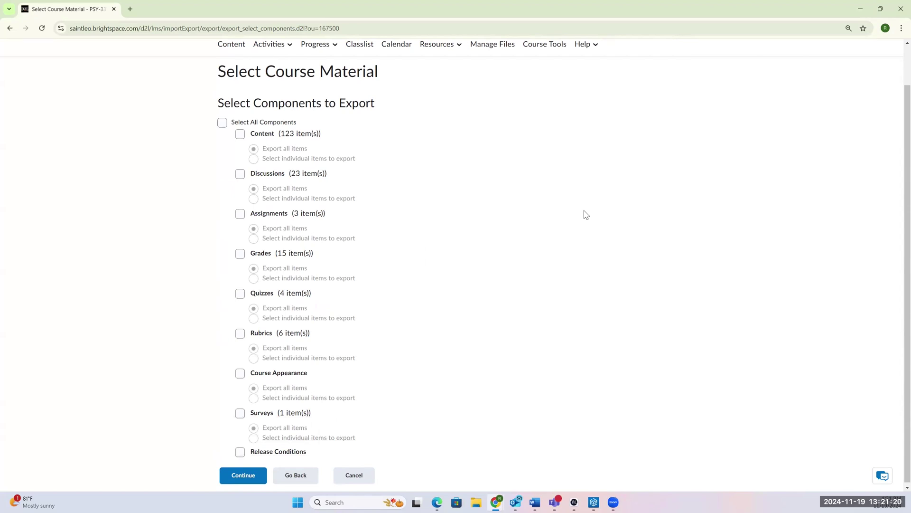
{"action": "left_click", "coordinate": [222, 122]}
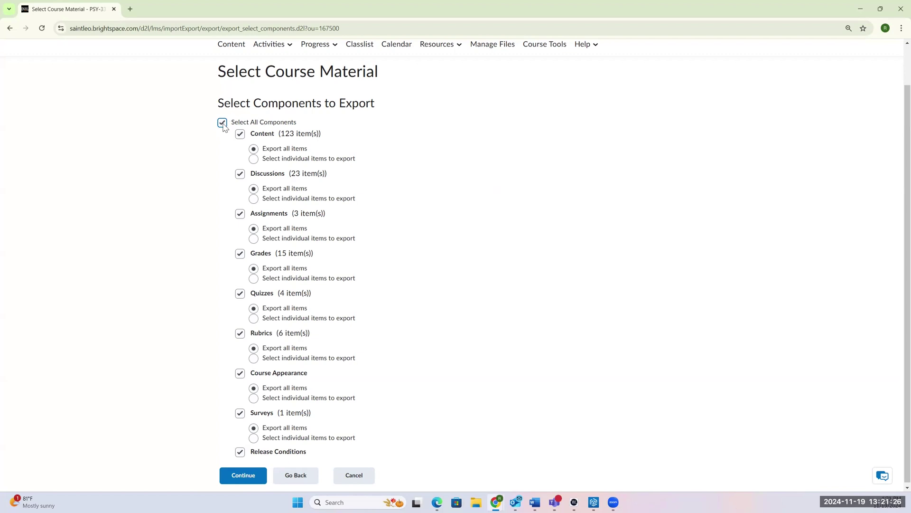
{"action": "left_click", "coordinate": [246, 125]}
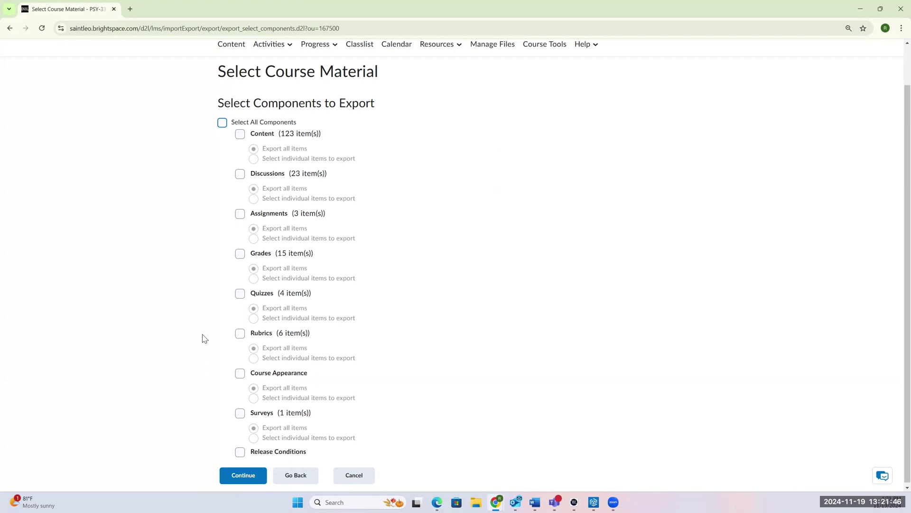
{"action": "left_click", "coordinate": [241, 335]}
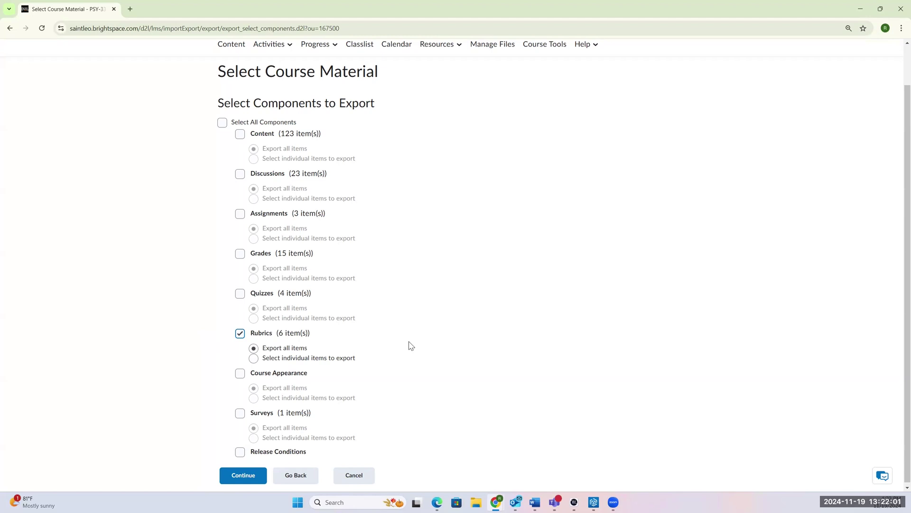
{"action": "left_click", "coordinate": [254, 358]}
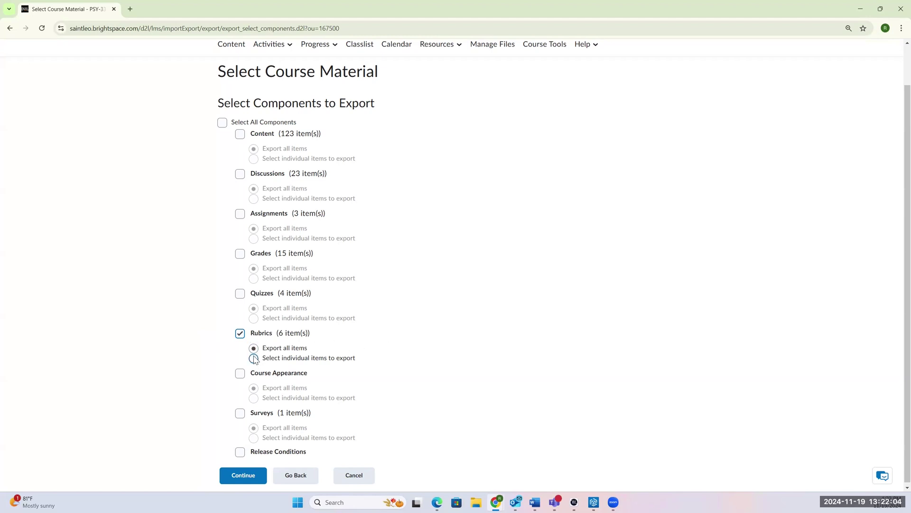
{"action": "left_click", "coordinate": [246, 479]}
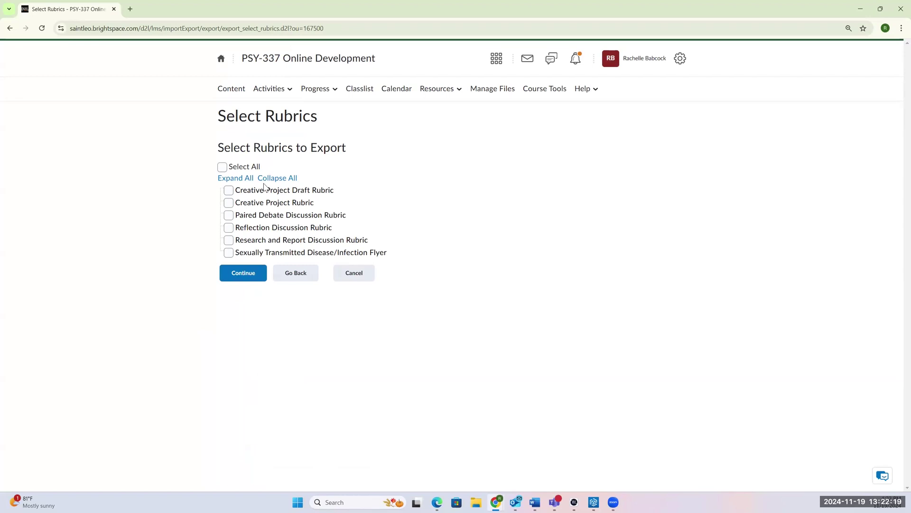
Step: Select Creative Project, Paired Debate, Reflection, Research and Report, and STD/Infection Flyer rubrics, excluding Creative Project Draft
{"action": "left_click", "coordinate": [228, 191]}
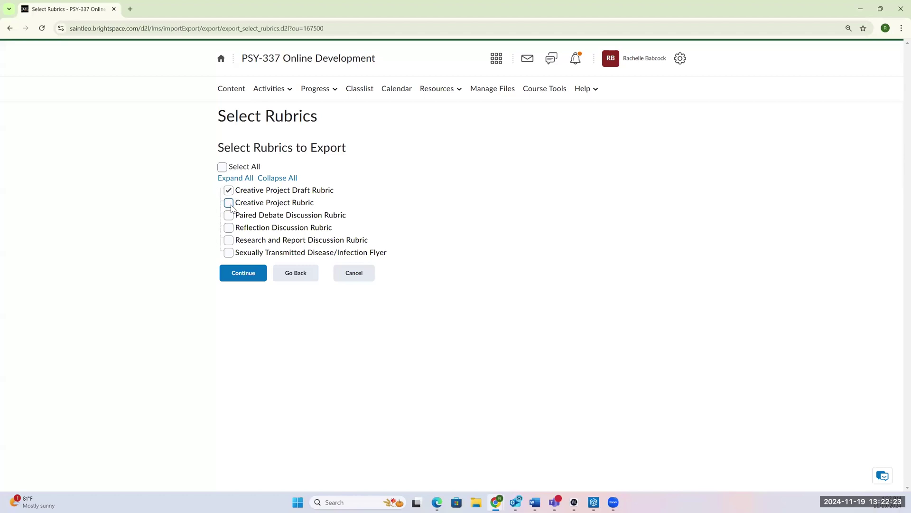
{"action": "left_click", "coordinate": [229, 203]}
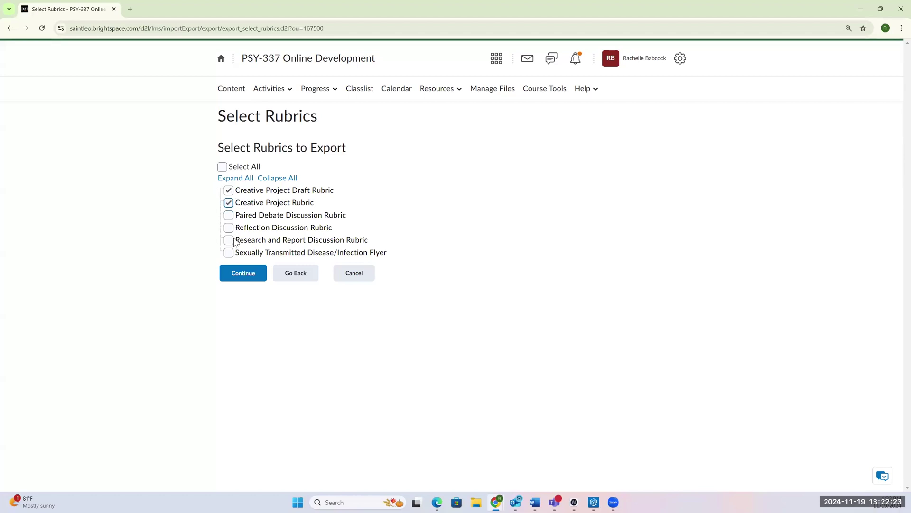
{"action": "left_click", "coordinate": [230, 191]}
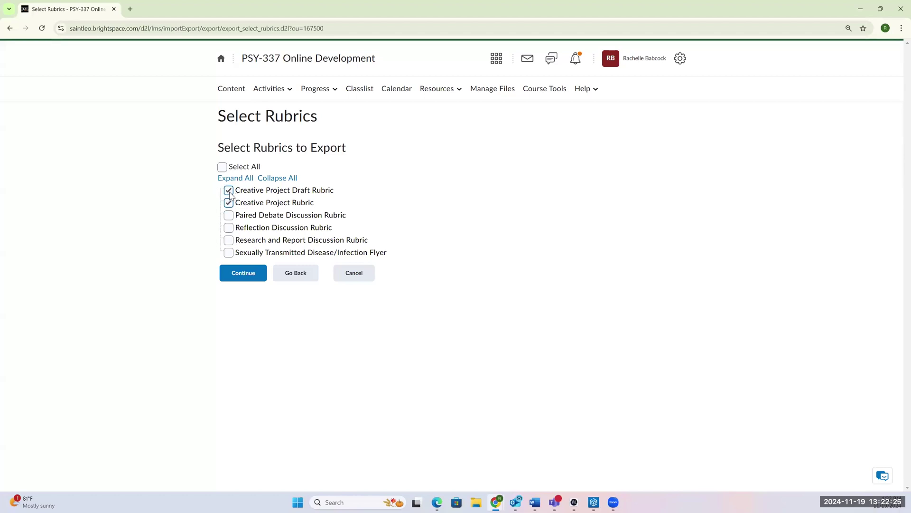
{"action": "left_click", "coordinate": [229, 216]}
{"action": "left_click", "coordinate": [229, 228]}
{"action": "left_click", "coordinate": [229, 240]}
{"action": "left_click", "coordinate": [229, 253]}
{"action": "left_click", "coordinate": [256, 278]}
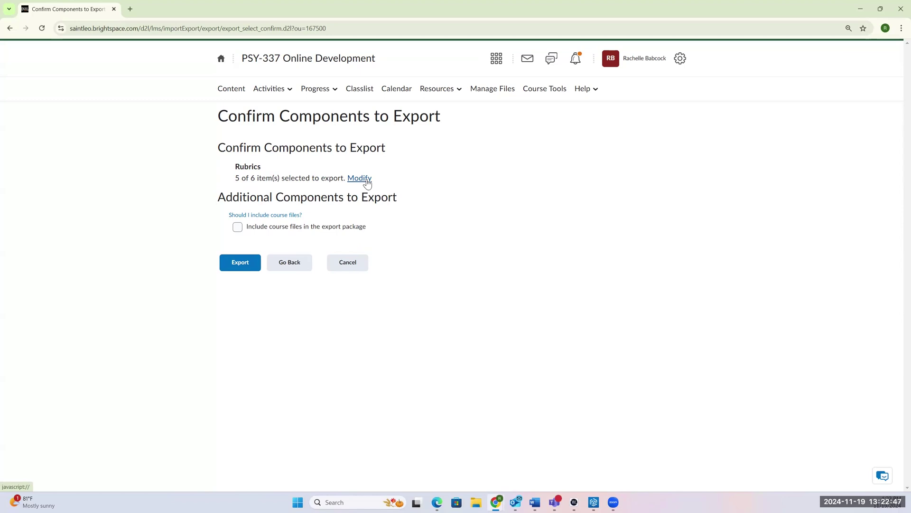
Step: Include course files in the package and start the rubric export
{"action": "left_click", "coordinate": [238, 227]}
{"action": "left_click", "coordinate": [248, 262]}
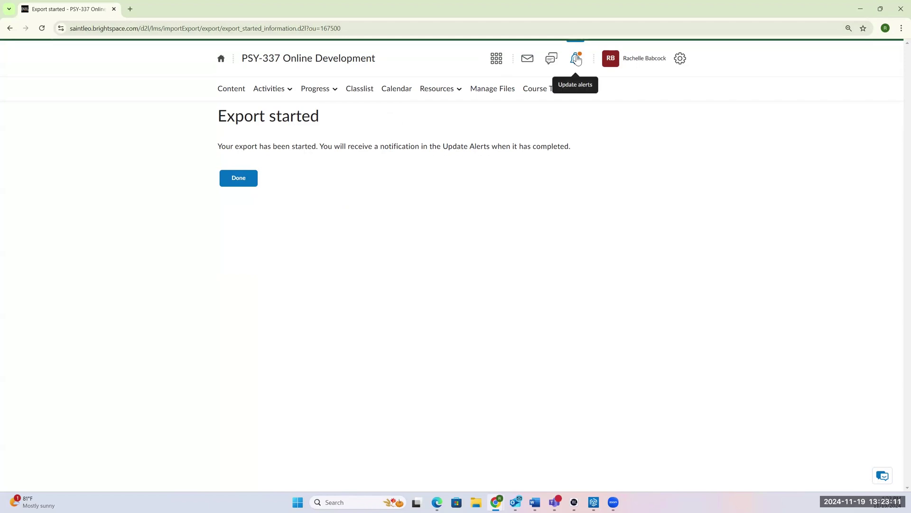
Step: Finish the export page, refresh, and open the newest Export finished alert's summary
{"action": "left_click", "coordinate": [577, 59]}
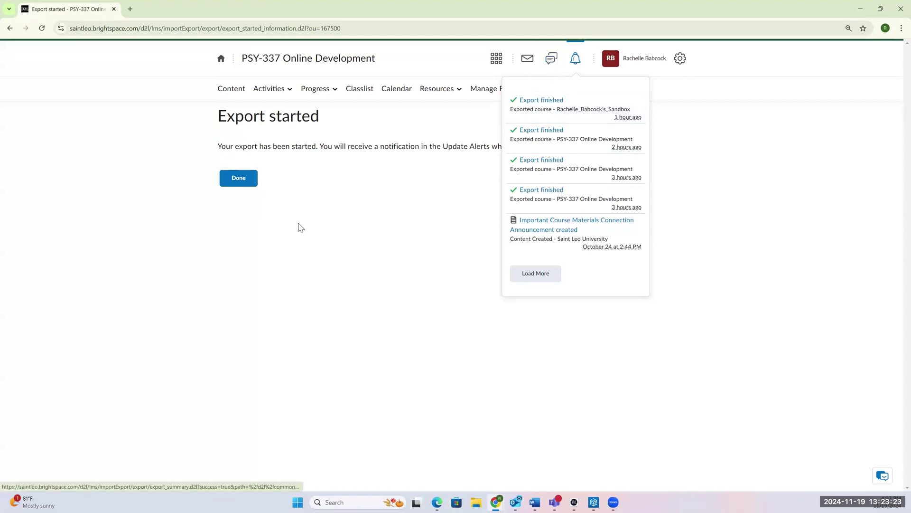
{"action": "left_click", "coordinate": [375, 198]}
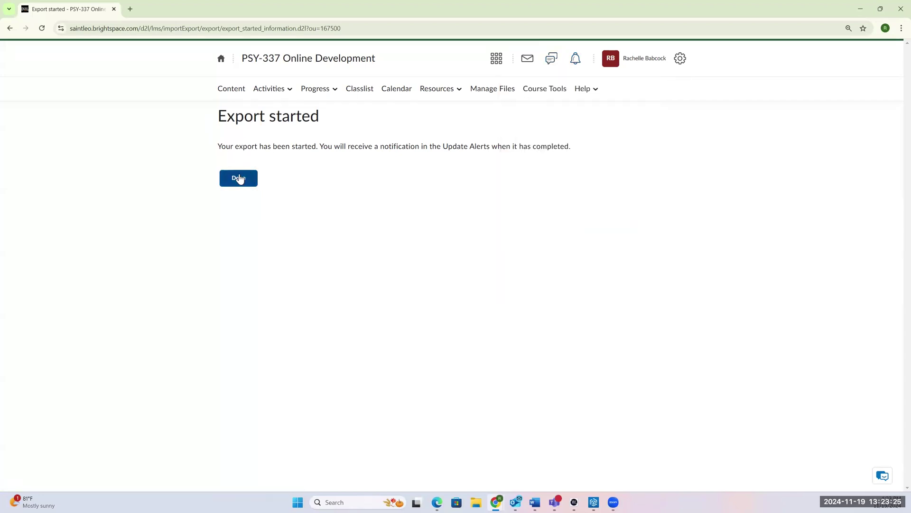
{"action": "left_click", "coordinate": [240, 179]}
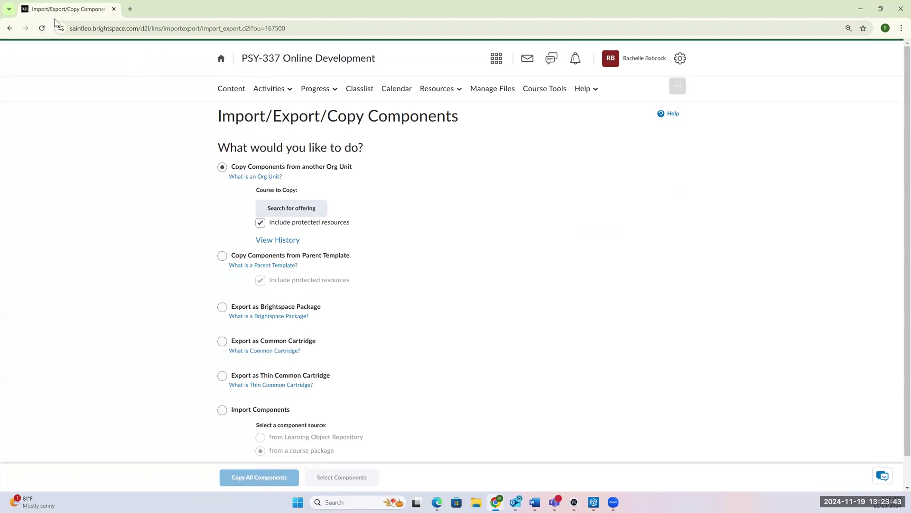
{"action": "left_click", "coordinate": [42, 29]}
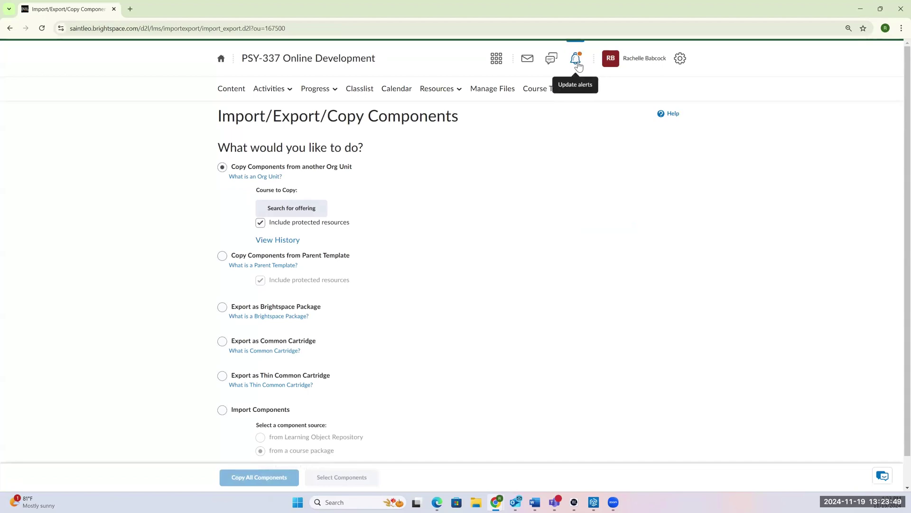
{"action": "left_click", "coordinate": [576, 59]}
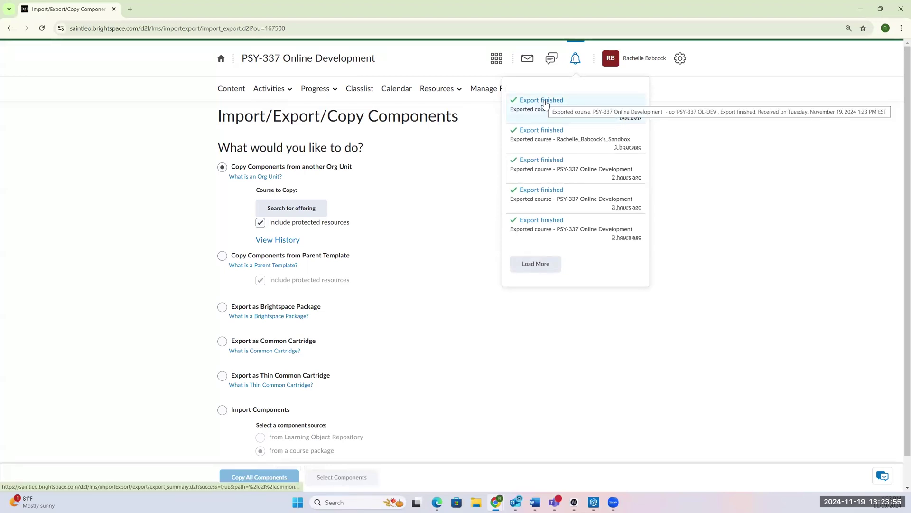
{"action": "left_click", "coordinate": [544, 103]}
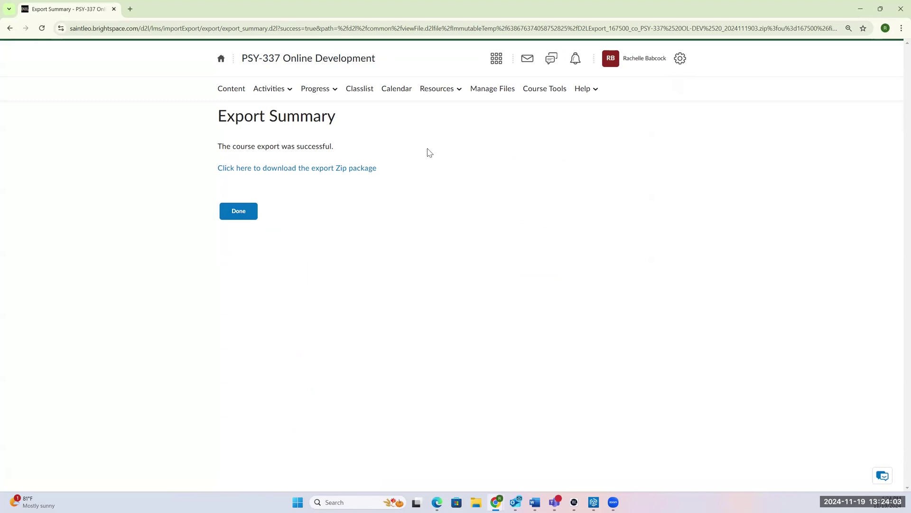
Step: Download the 69.0 MB export zip package and return to the Brightspace home page
{"action": "left_click", "coordinate": [354, 171]}
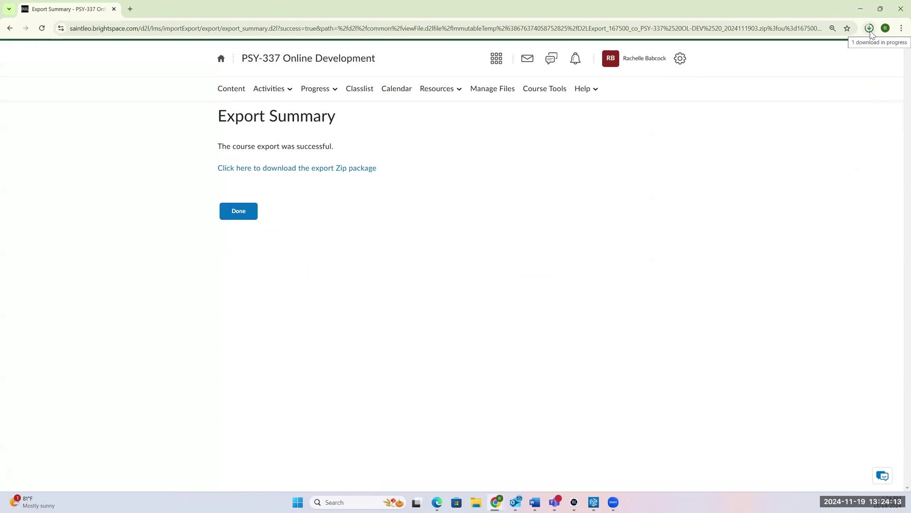
{"action": "left_click", "coordinate": [239, 212]}
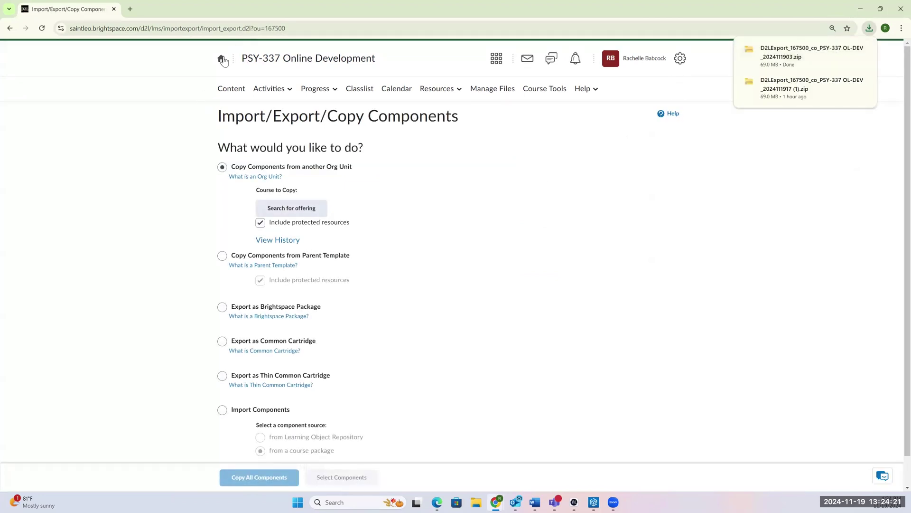
{"action": "left_click", "coordinate": [222, 59]}
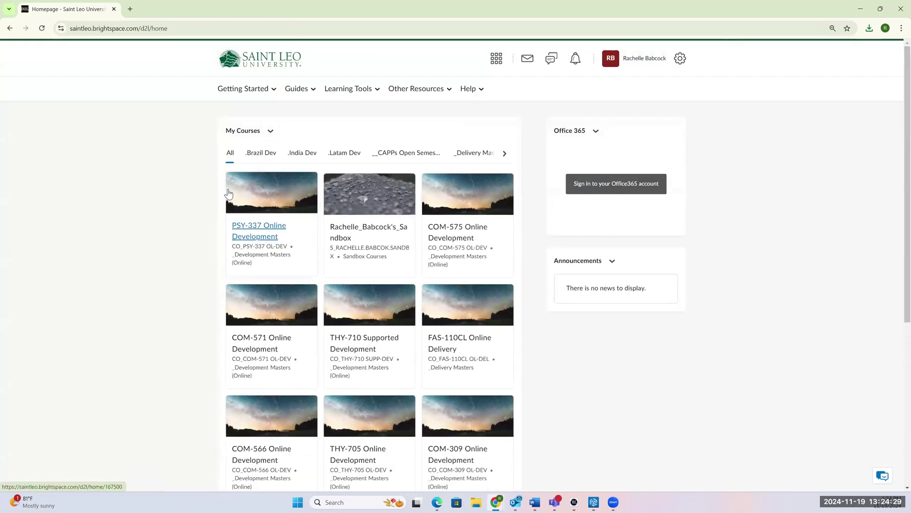
Step: In the Sandbox course's Import / Export / Copy Components page, choose Import Components from a course package
{"action": "left_click", "coordinate": [365, 229]}
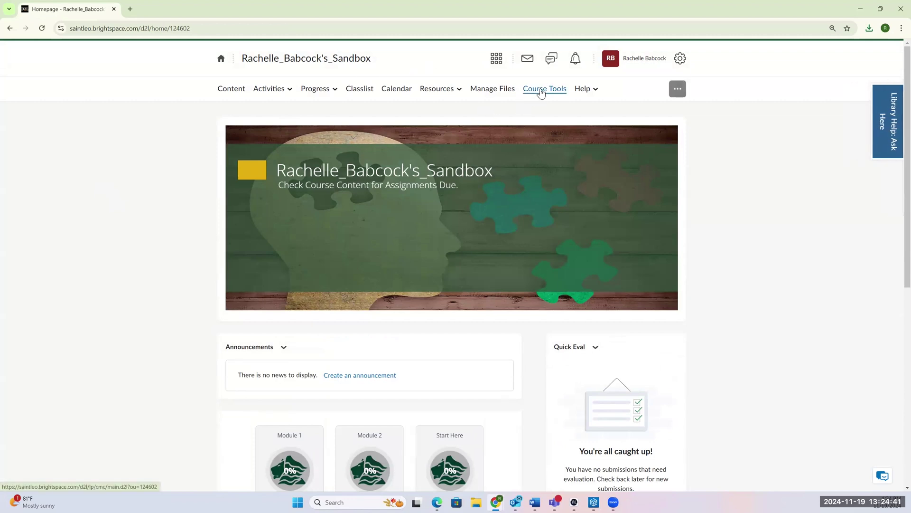
{"action": "left_click", "coordinate": [540, 92]}
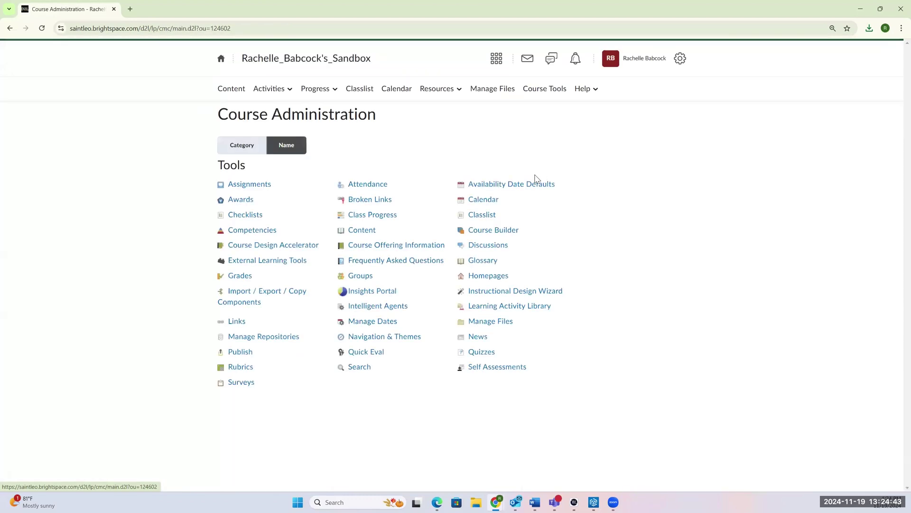
{"action": "left_click", "coordinate": [264, 303]}
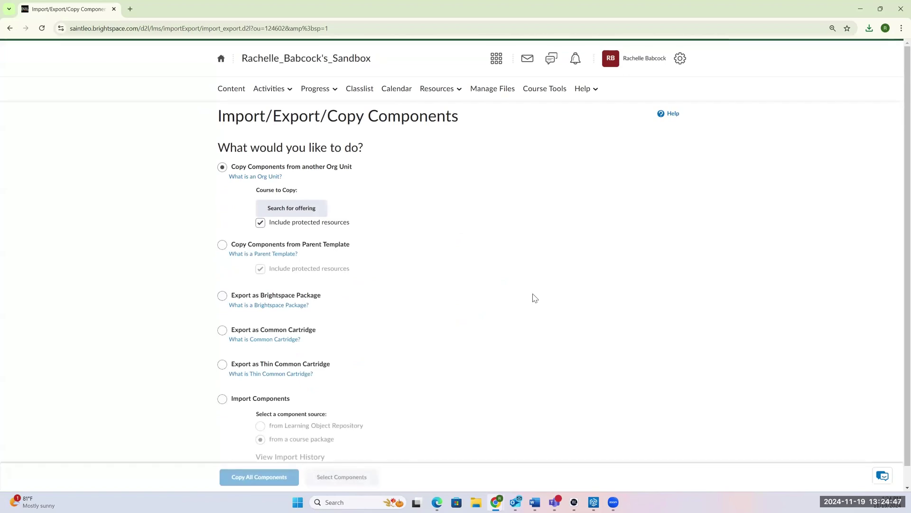
{"action": "scroll", "coordinate": [531, 295], "scroll_direction": "down", "scroll_amount": 1}
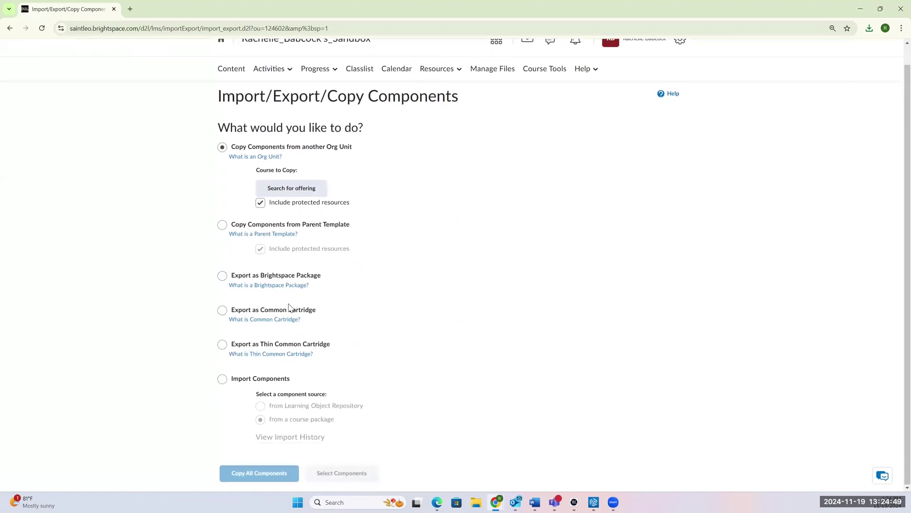
{"action": "left_click", "coordinate": [222, 379]}
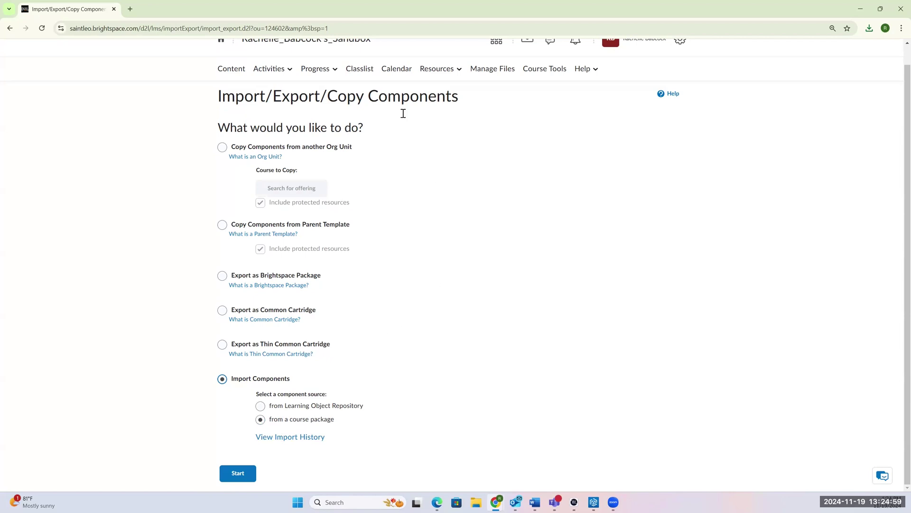
Step: Upload the newest PSY-337 export zip (D2LExport_167500, 68.98 MB) from Downloads
{"action": "left_click", "coordinate": [242, 475]}
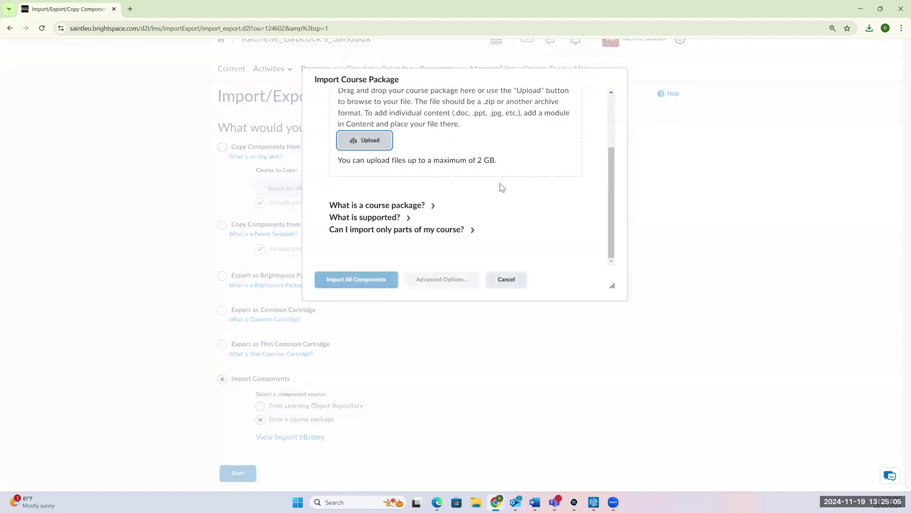
{"action": "left_click", "coordinate": [365, 143]}
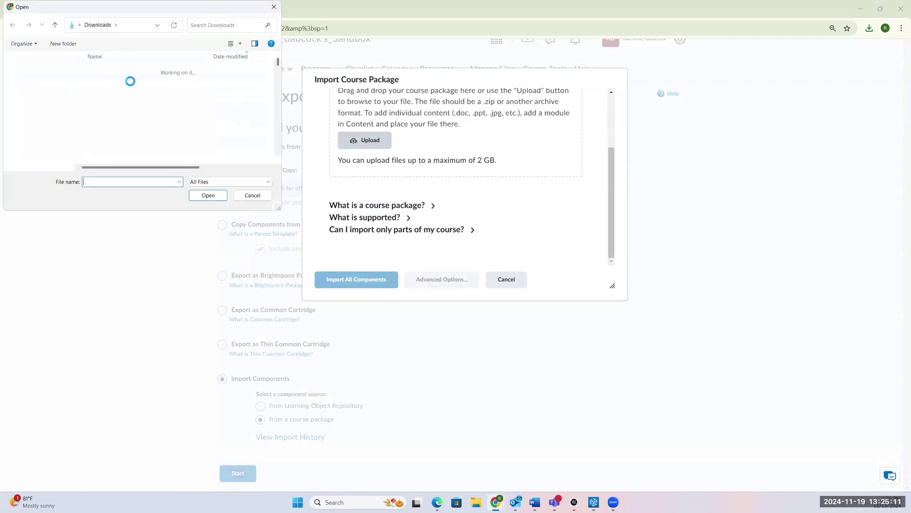
{"action": "left_click", "coordinate": [134, 82]}
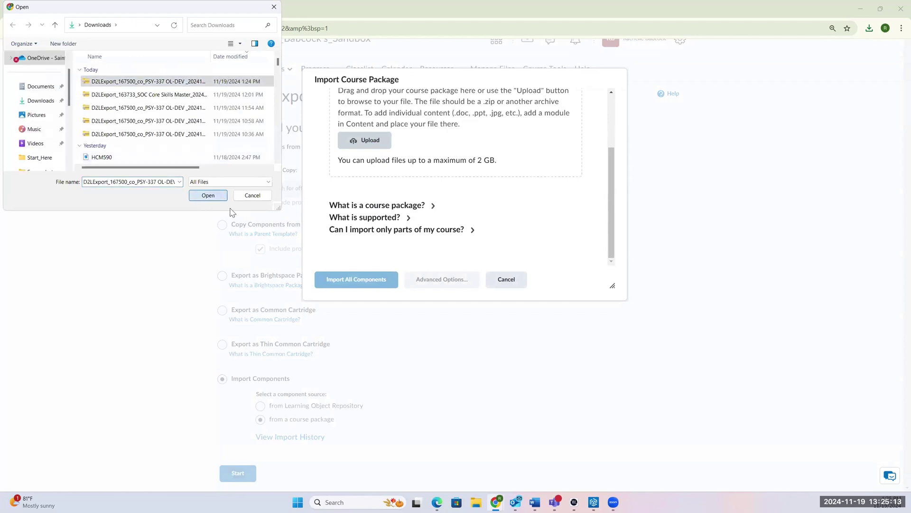
{"action": "key", "text": "Return"}
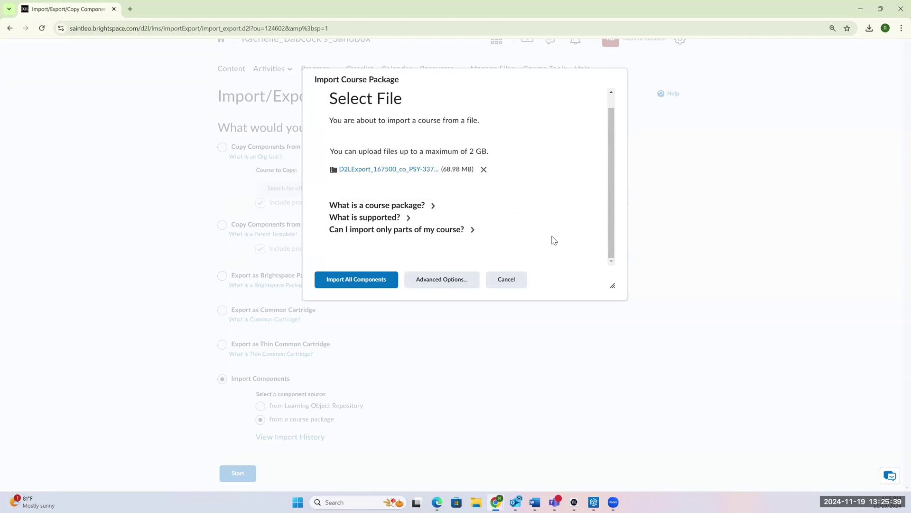
Step: Import all components and wait until Uploaded, Converted and Imported all show complete
{"action": "left_click", "coordinate": [357, 284]}
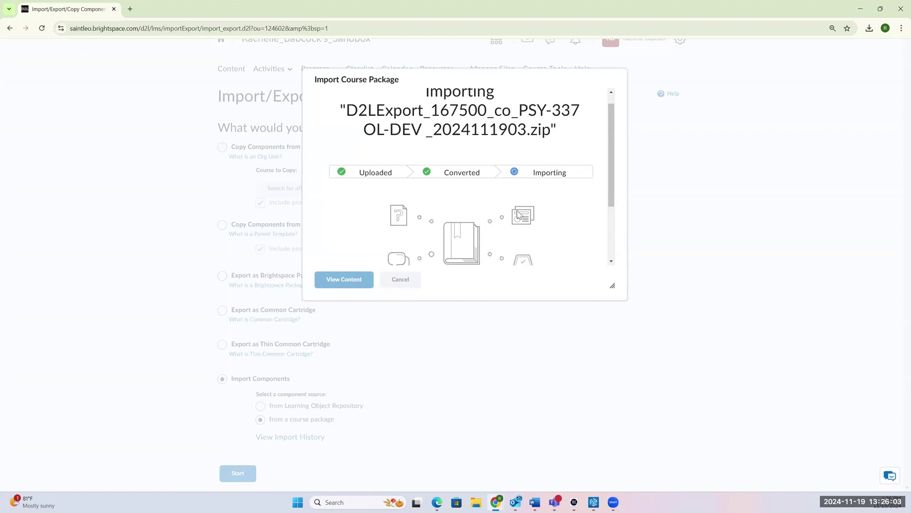
{"action": "scroll", "coordinate": [518, 218], "scroll_direction": "down", "scroll_amount": 2}
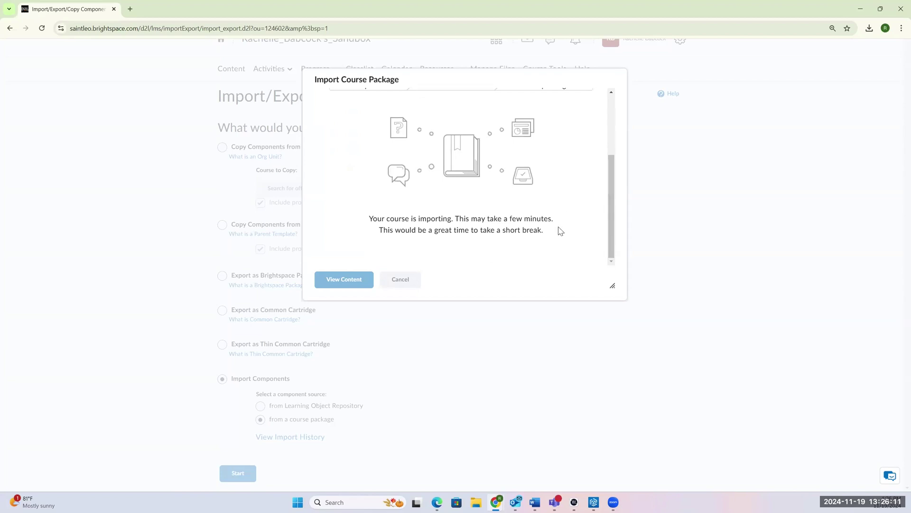
{"action": "scroll", "coordinate": [559, 231], "scroll_direction": "up", "scroll_amount": 2}
{"action": "scroll", "coordinate": [561, 232], "scroll_direction": "up", "scroll_amount": 1}
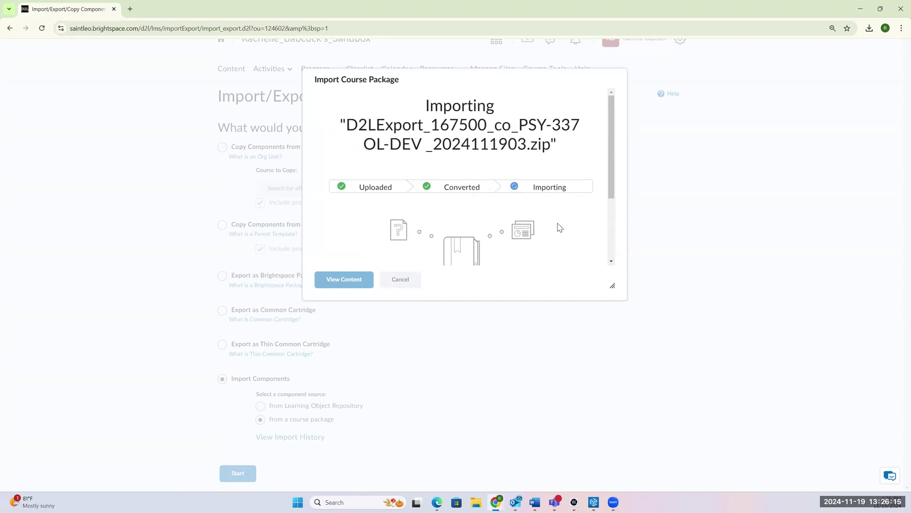
{"action": "scroll", "coordinate": [559, 227], "scroll_direction": "down", "scroll_amount": 2}
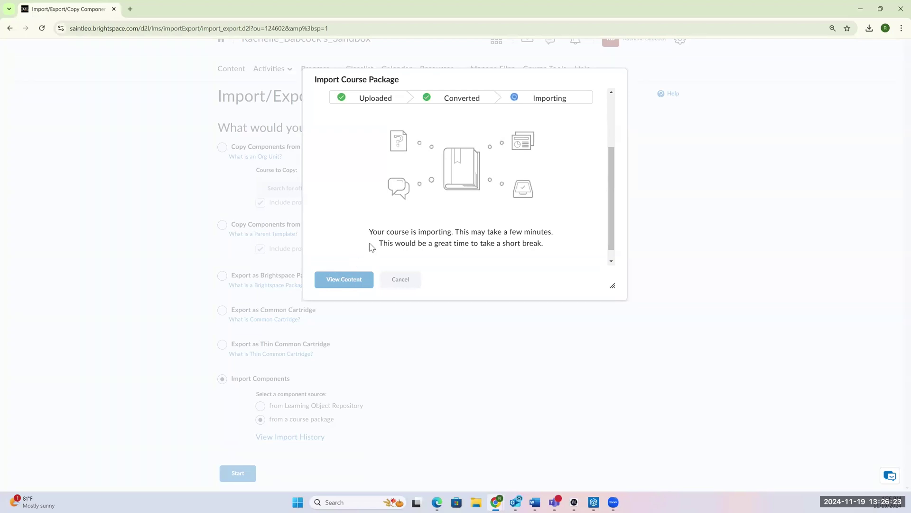
{"action": "scroll", "coordinate": [425, 229], "scroll_direction": "up", "scroll_amount": 2}
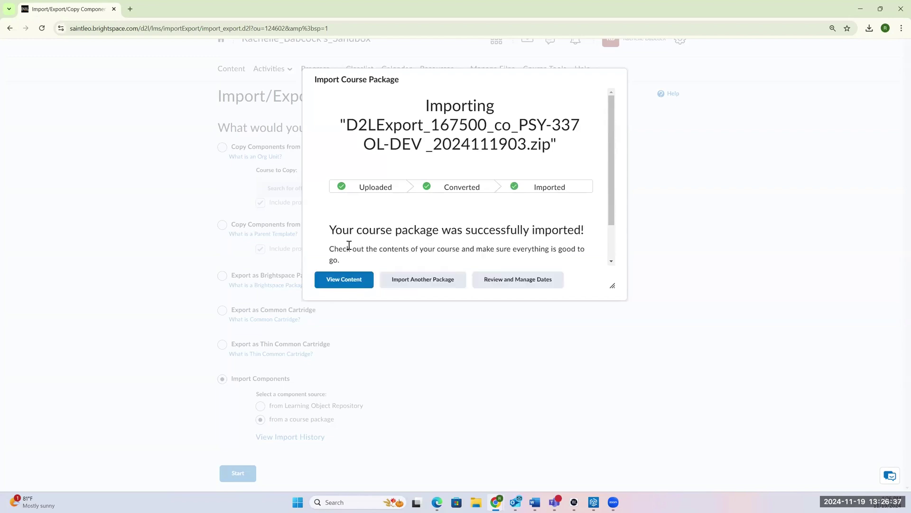
Step: Go from the sandbox course content to its Rubrics list showing the five imported rubrics
{"action": "left_click", "coordinate": [335, 282]}
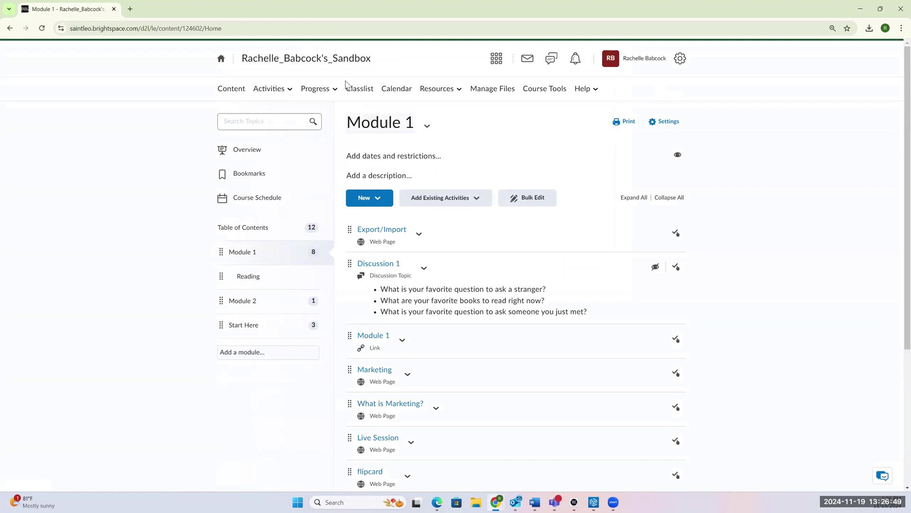
{"action": "left_click", "coordinate": [330, 90]}
{"action": "left_click", "coordinate": [314, 171]}
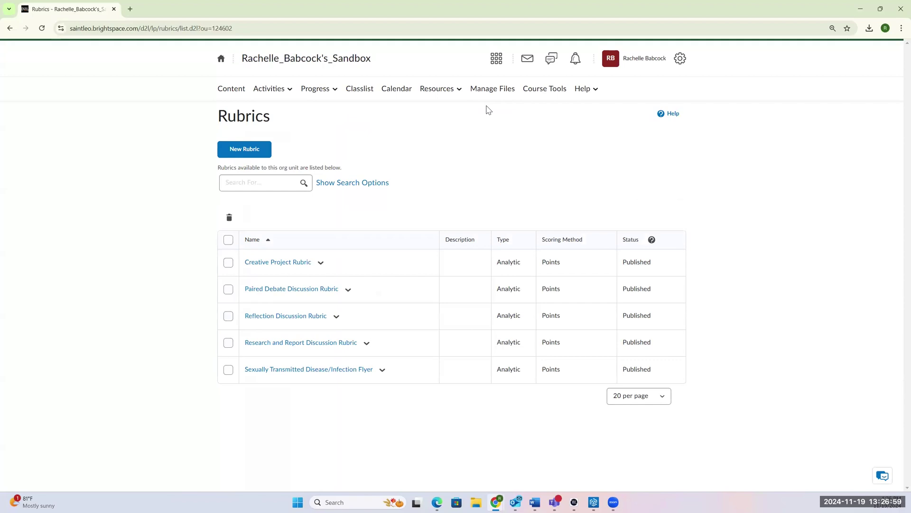
{"action": "left_click", "coordinate": [262, 316]}
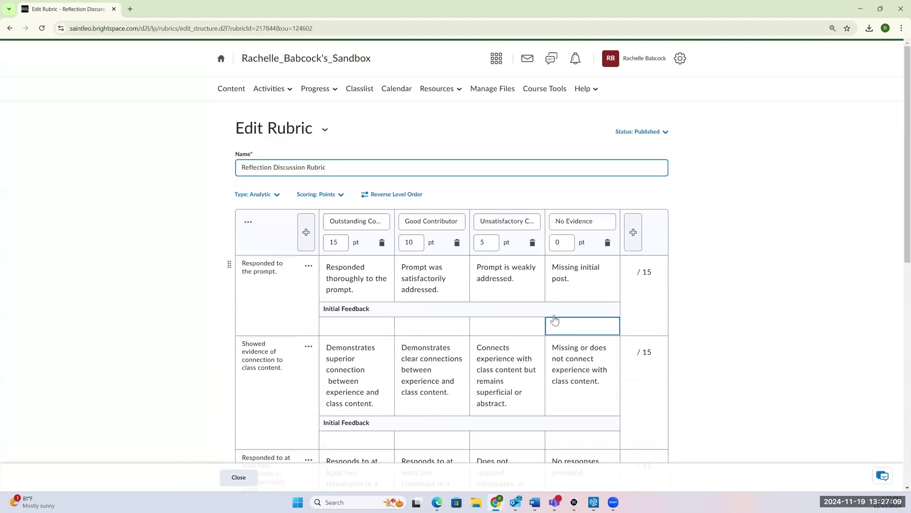
{"action": "scroll", "coordinate": [555, 319], "scroll_direction": "down", "scroll_amount": 2}
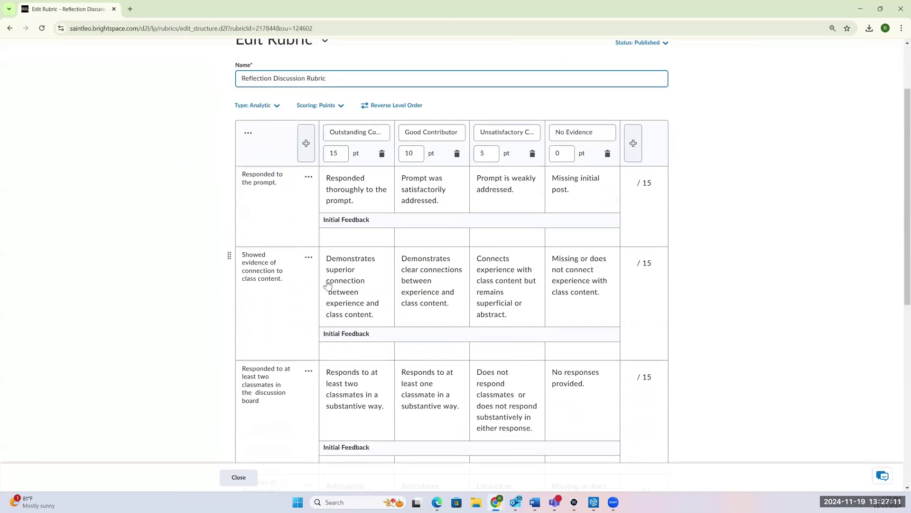
{"action": "scroll", "coordinate": [826, 261], "scroll_direction": "up", "scroll_amount": 2}
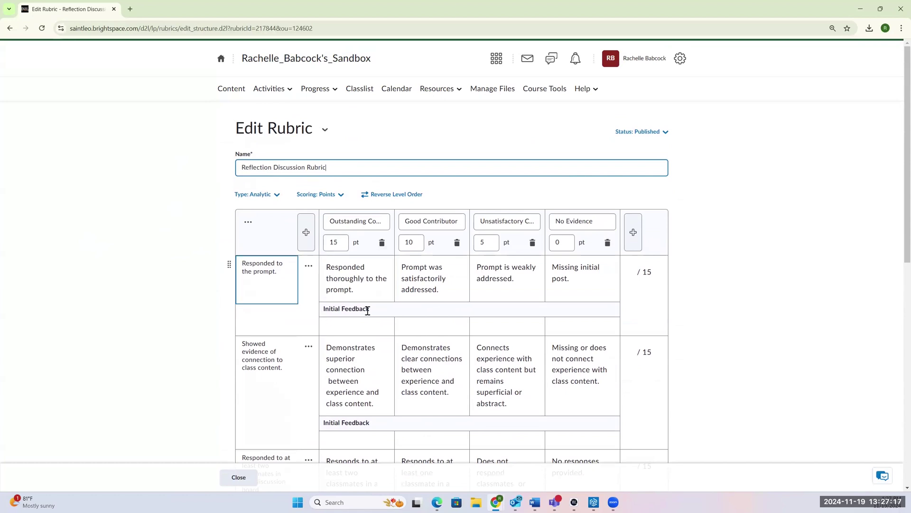
{"action": "left_click", "coordinate": [369, 288]}
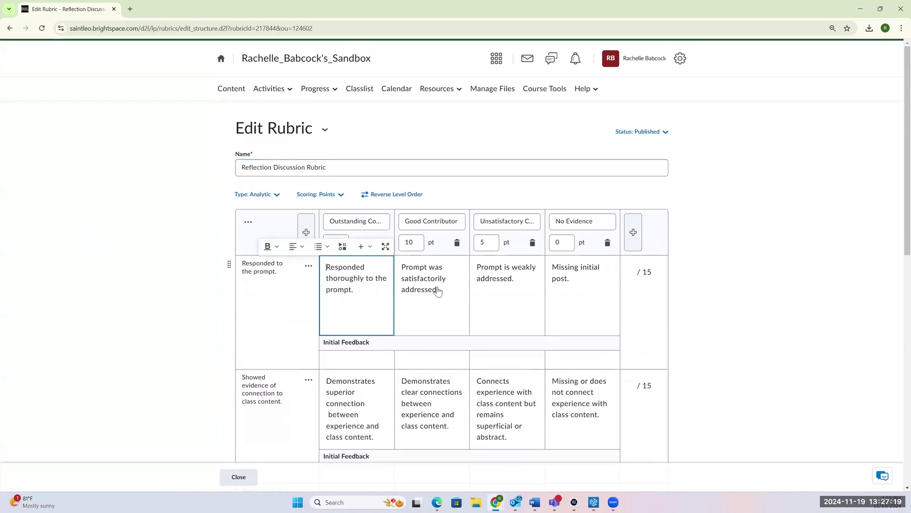
{"action": "scroll", "coordinate": [646, 249], "scroll_direction": "down", "scroll_amount": 10}
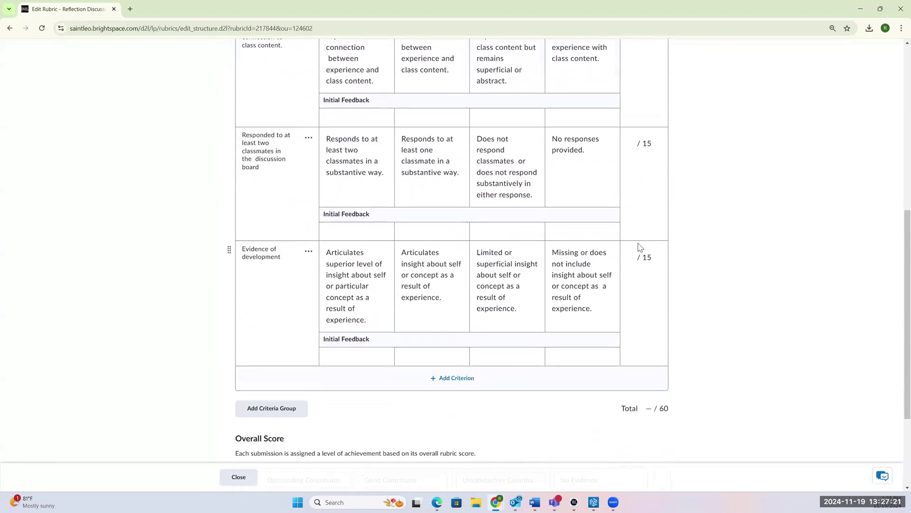
{"action": "scroll", "coordinate": [875, 228], "scroll_direction": "up", "scroll_amount": 10}
{"action": "scroll", "coordinate": [871, 231], "scroll_direction": "up", "scroll_amount": 2}
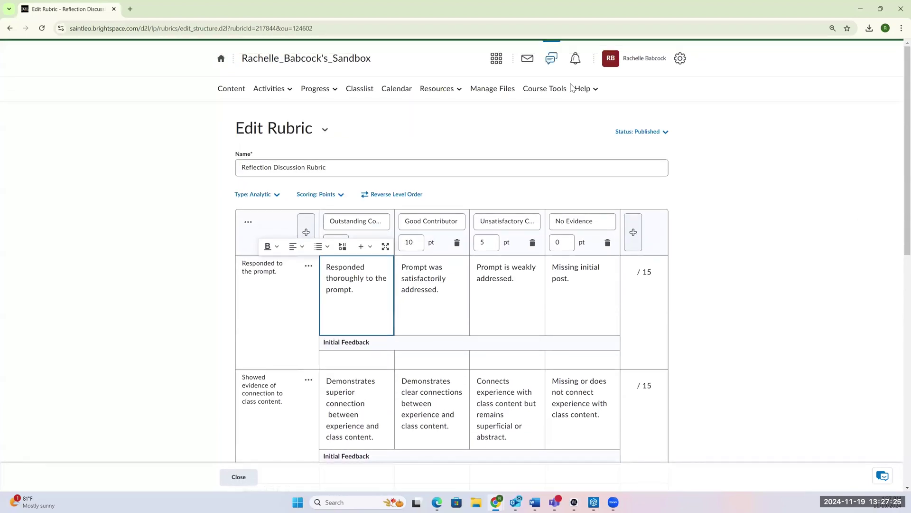
{"action": "left_click", "coordinate": [238, 477]}
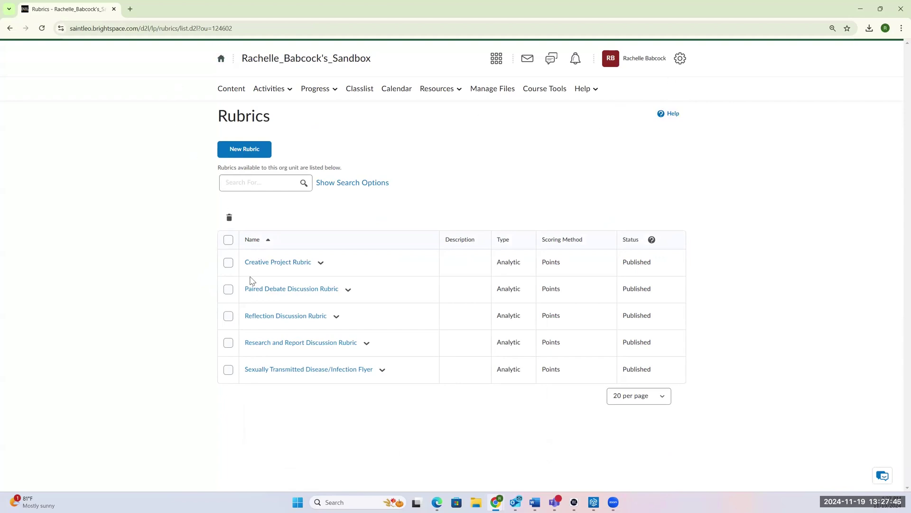
Step: Delete the Paired Debate Discussion Rubric and confirm the deletion
{"action": "left_click", "coordinate": [228, 290]}
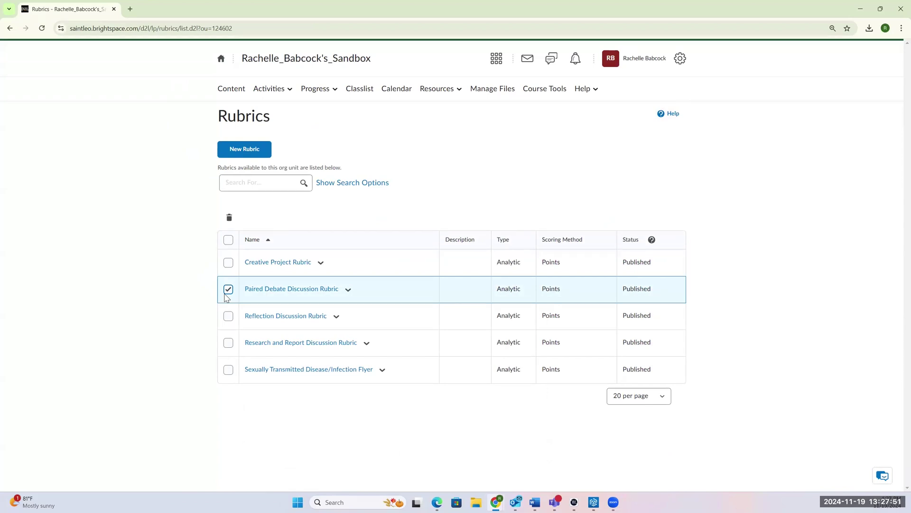
{"action": "left_click", "coordinate": [229, 217]}
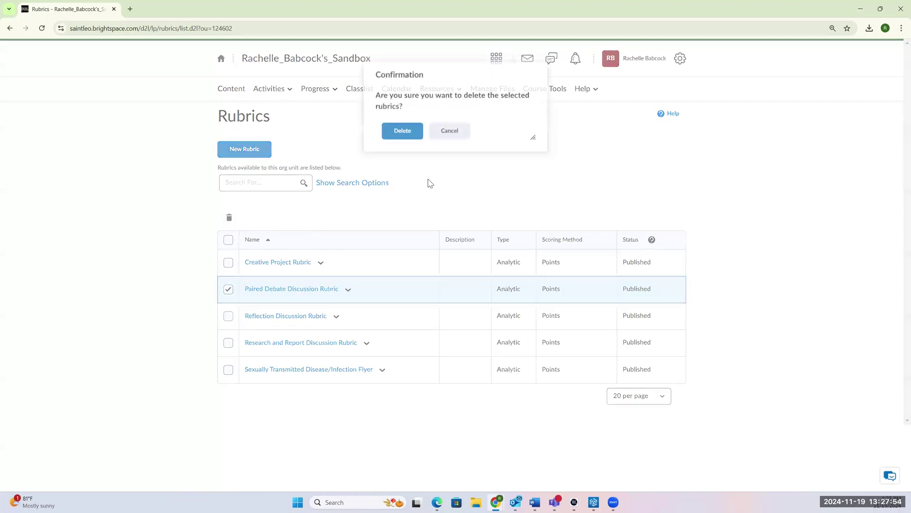
{"action": "left_click", "coordinate": [403, 136]}
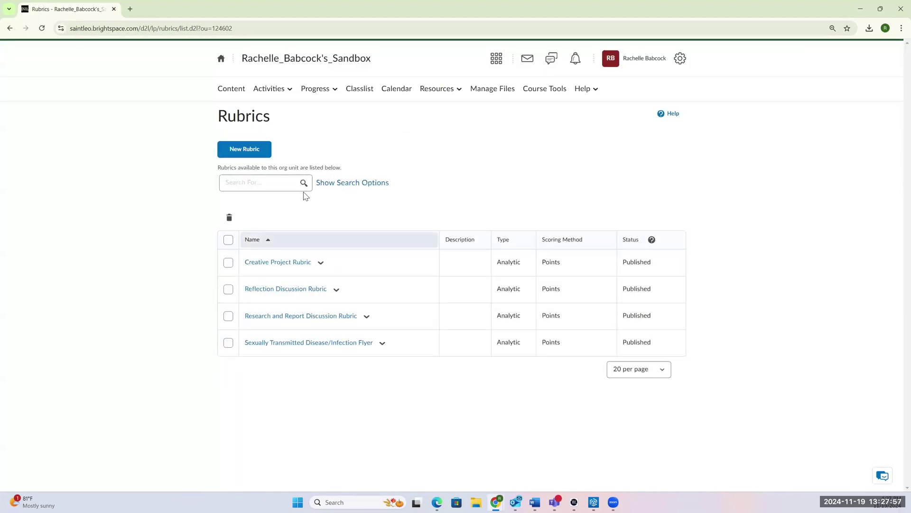